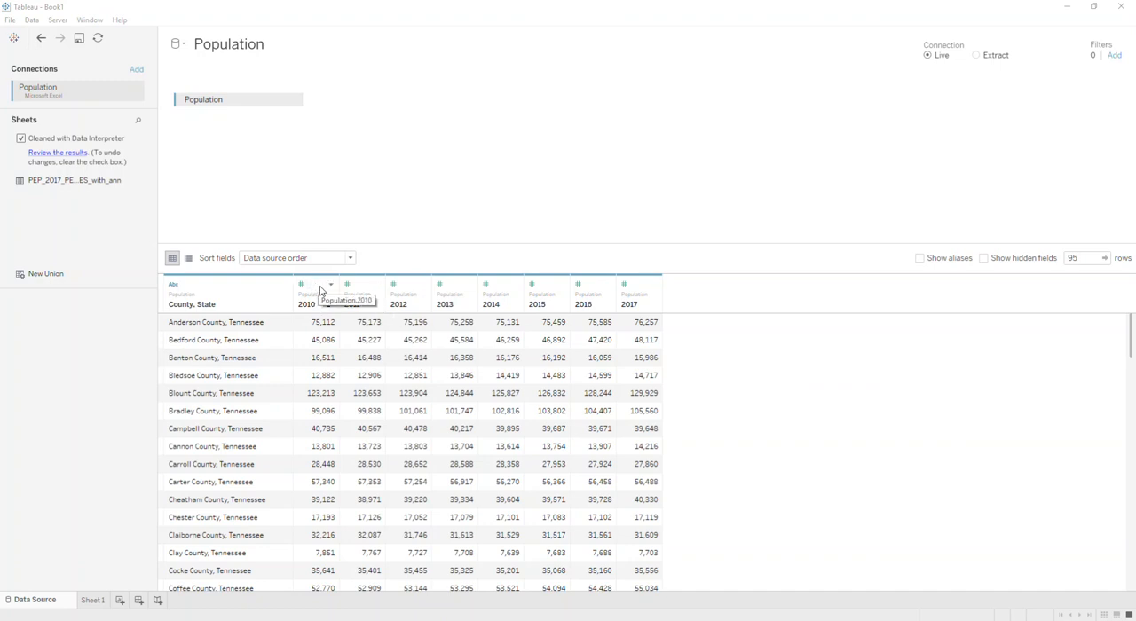
- Pivot the 2010 through 2017 year columns of the Population table into rows
left_click(321, 291)
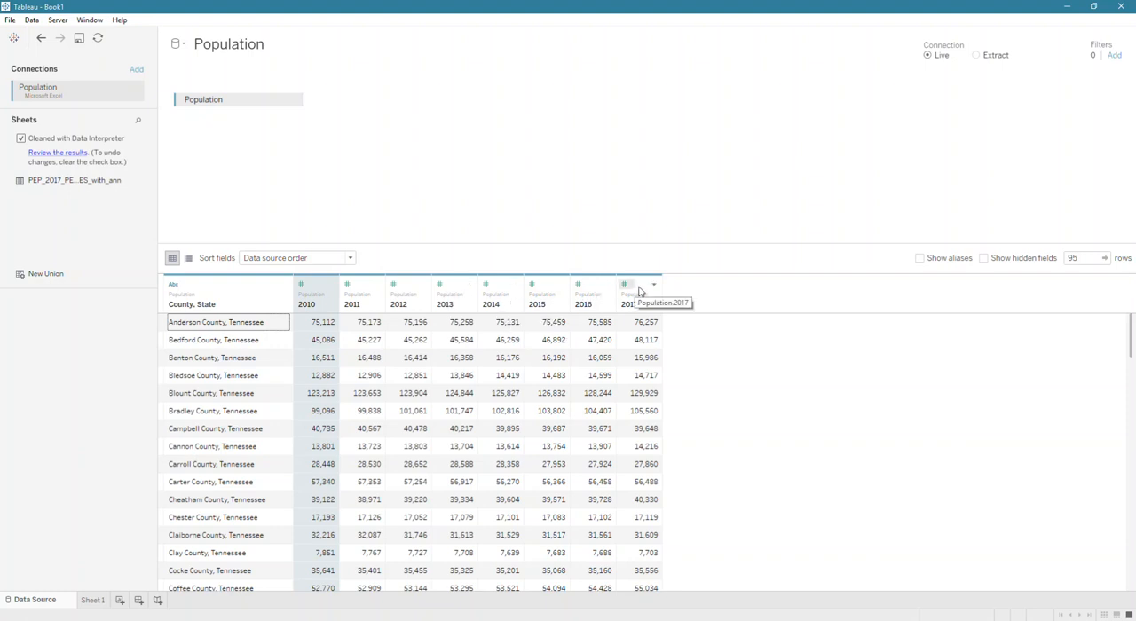
left_click(653, 285)
left_click(325, 294)
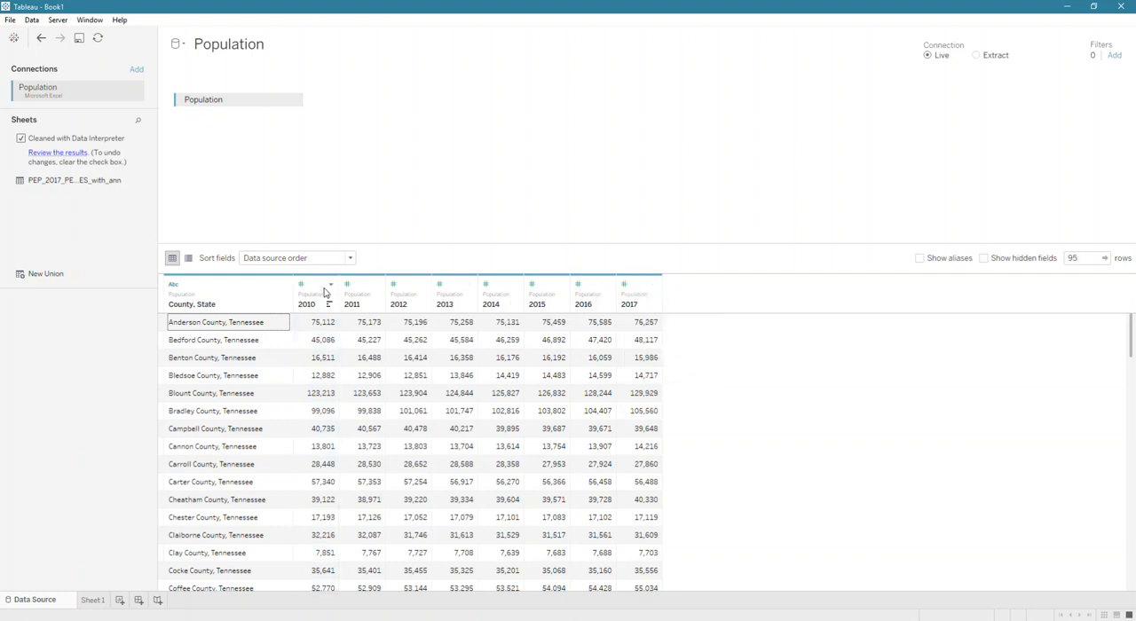
left_click(321, 291)
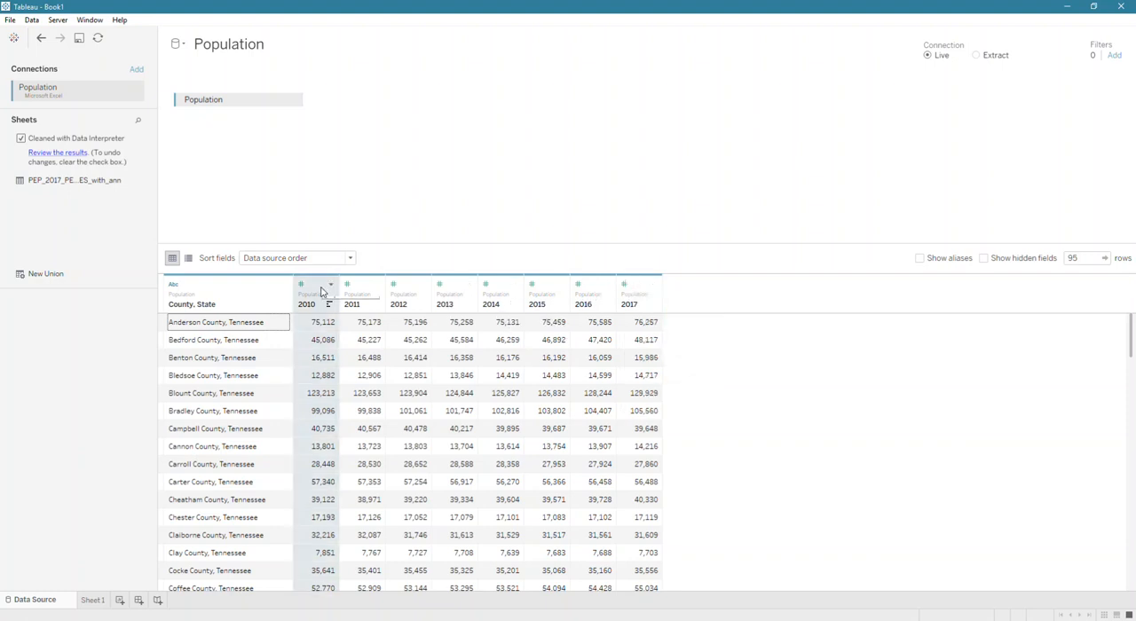
left_click(636, 297, "shift")
right_click(634, 296)
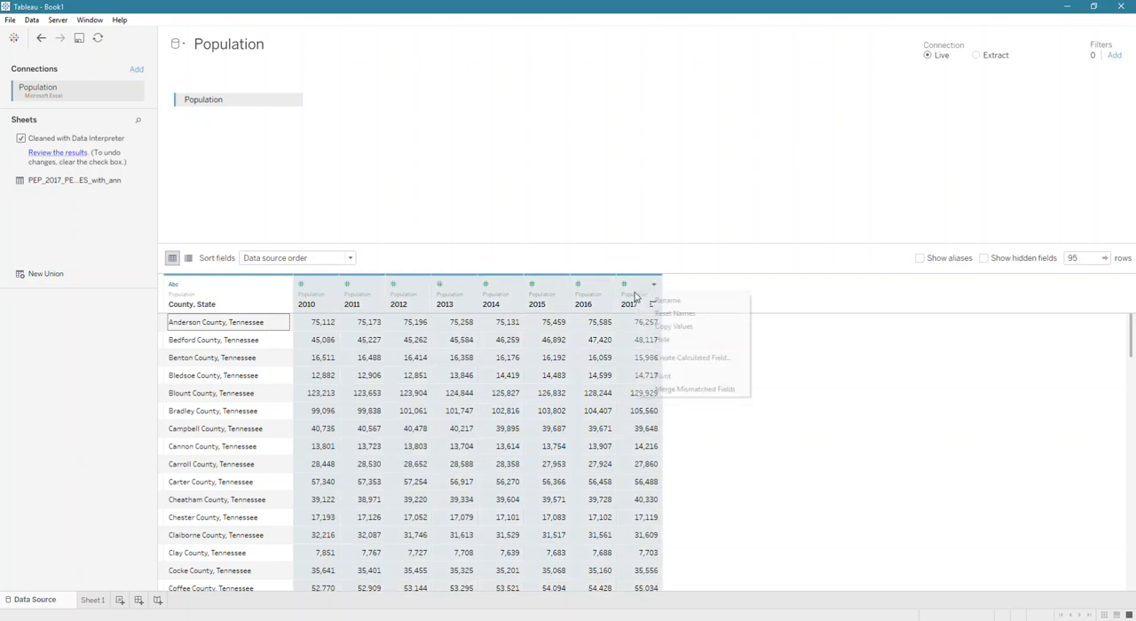
left_click(661, 376)
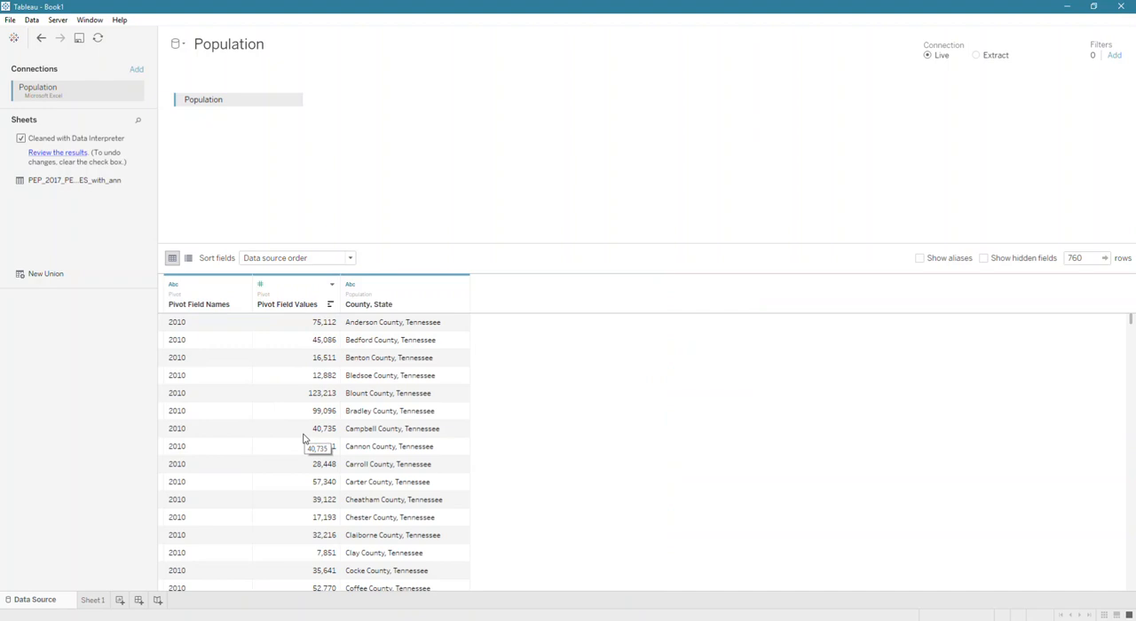
- Rename the pivot field names column as Year and the pivot field values column as Population
double_click(199, 305)
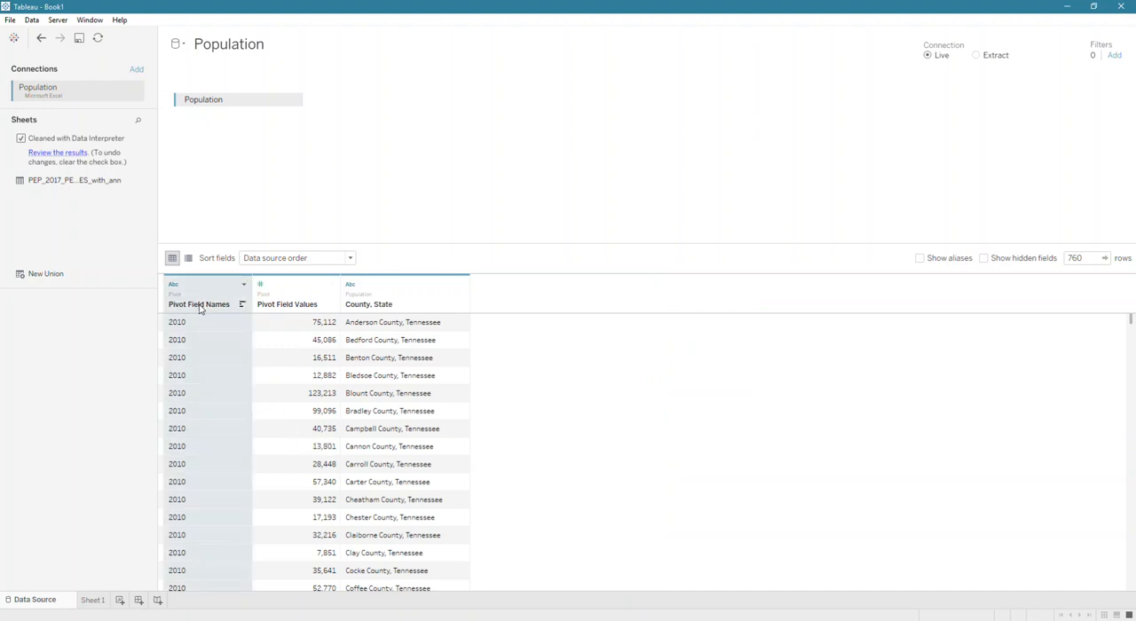
type("Year")
key("Return")
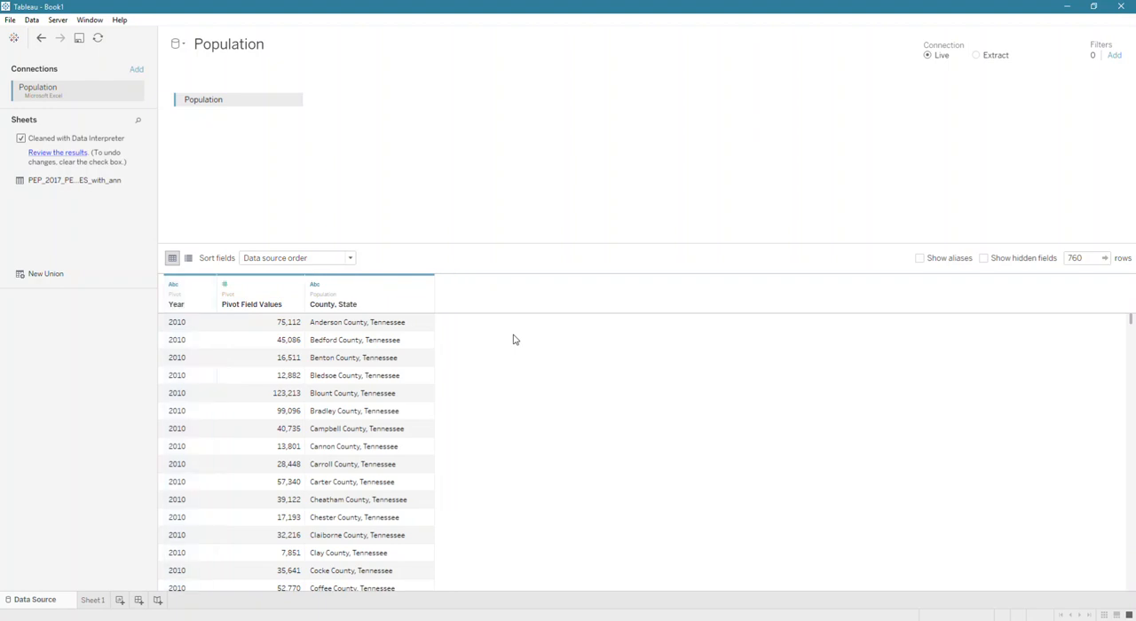
left_click(285, 308)
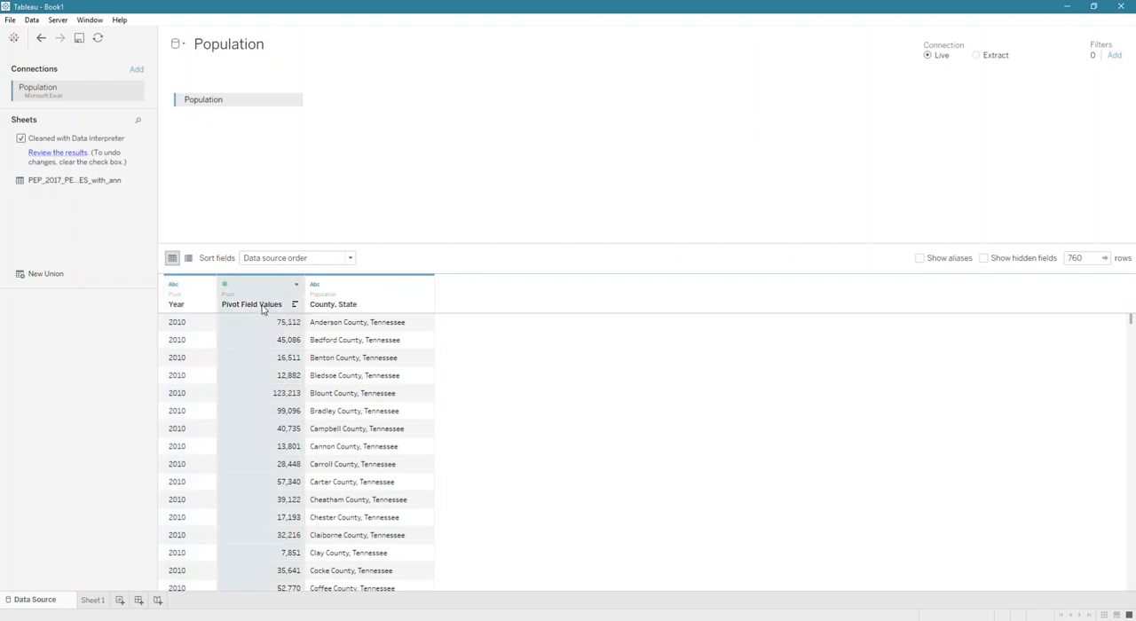
double_click(262, 307)
type("Population")
key("Return")
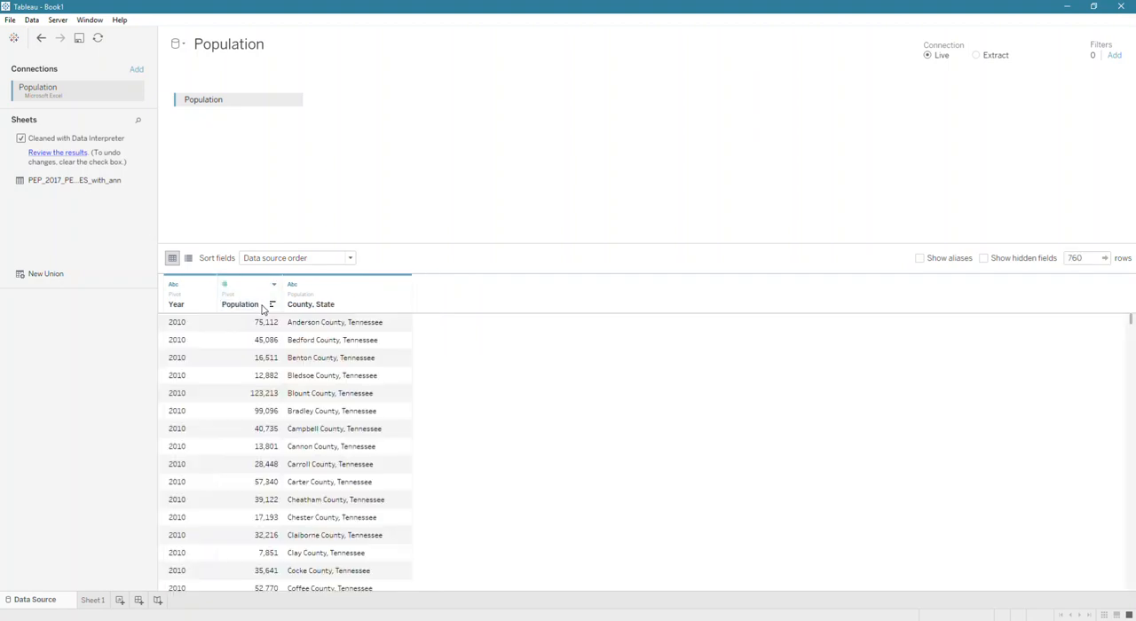
- Build a text table on Sheet 1 with County, State as columns, Year as rows and Population as the displayed values
left_click(93, 600)
left_click_drag(40, 118, 244, 210)
left_click_drag(45, 312, 211, 197)
left_click_drag(49, 105, 366, 60)
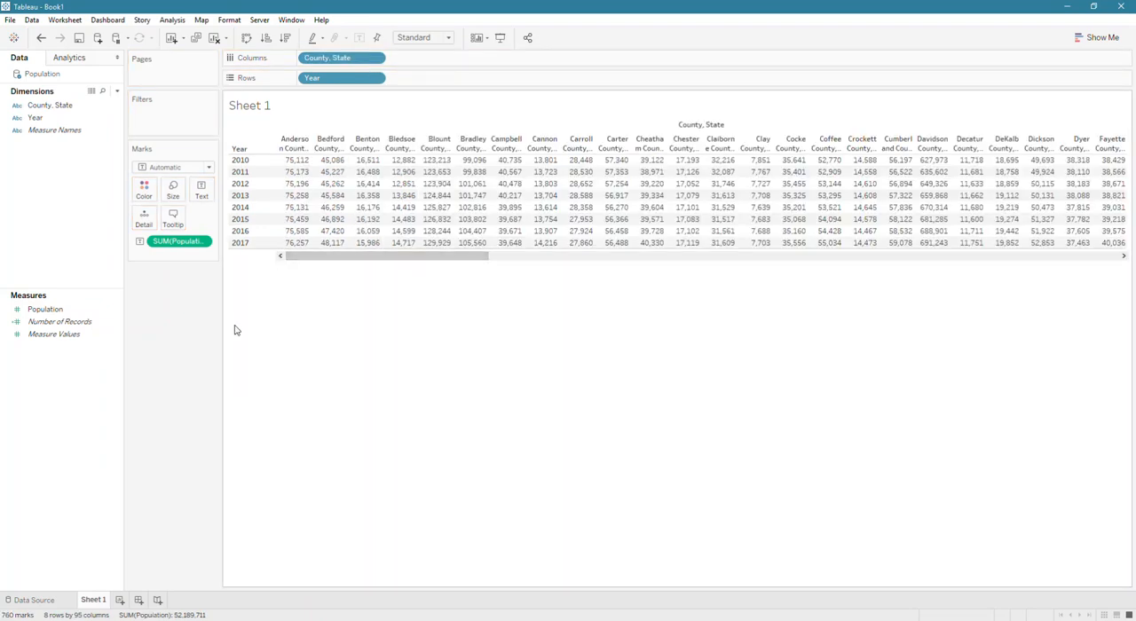
- Add Population to the marks again with a Percent Difference quick table calculation and show it as text in place of the plain sum
left_click(69, 308)
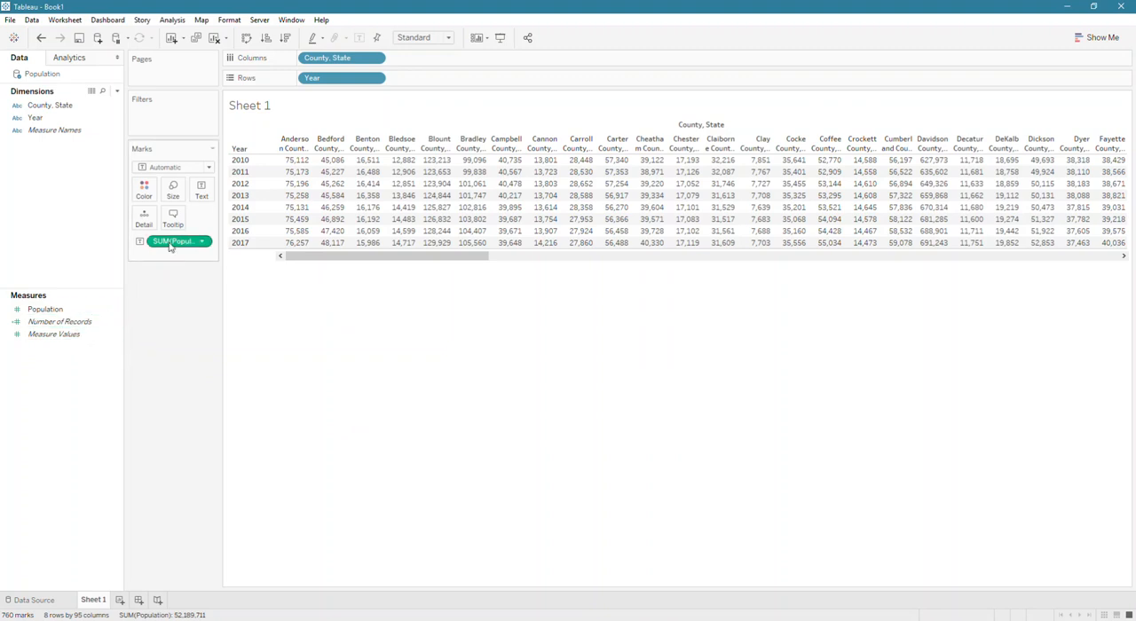
mouse_move(173, 249)
left_mouse_down()
mouse_move(148, 215)
mouse_move(177, 257)
left_mouse_up()
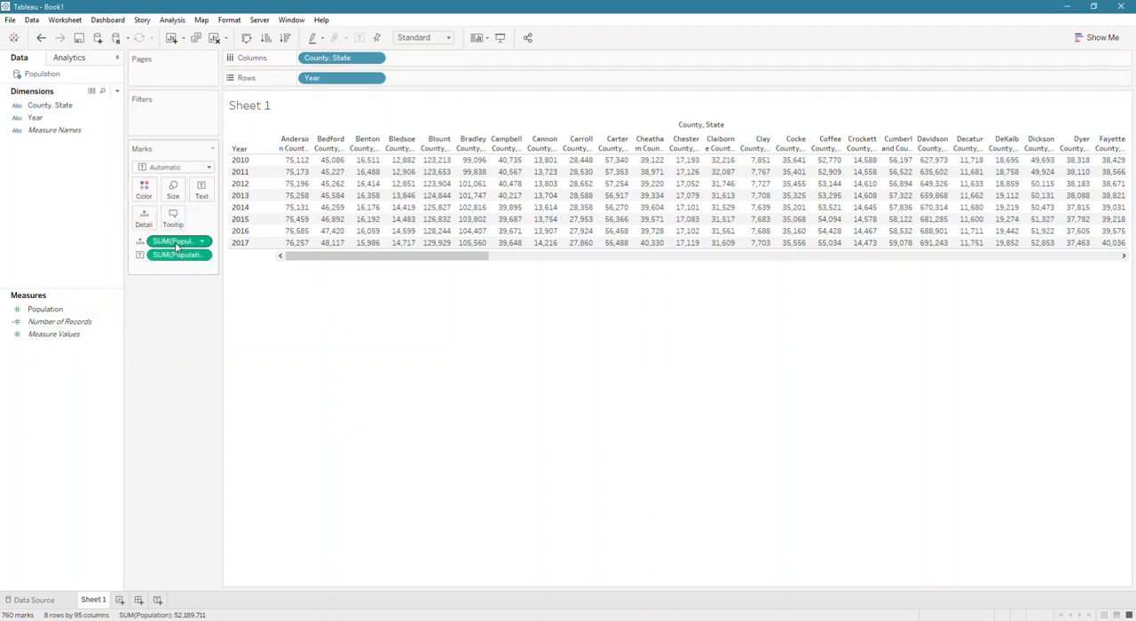
right_click(180, 244)
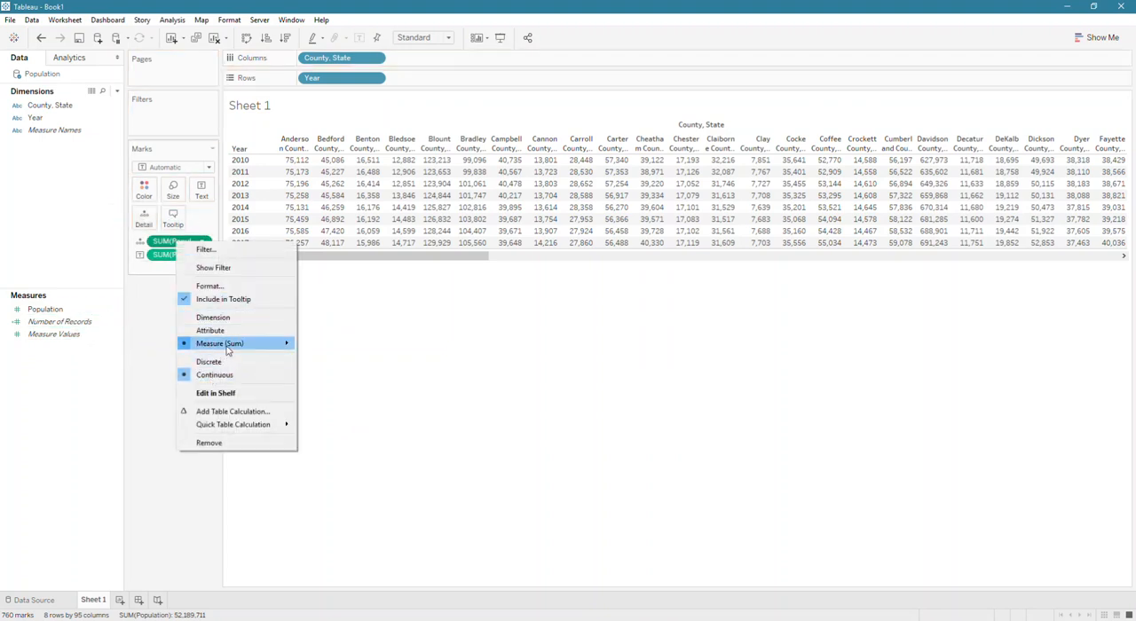
mouse_move(231, 428)
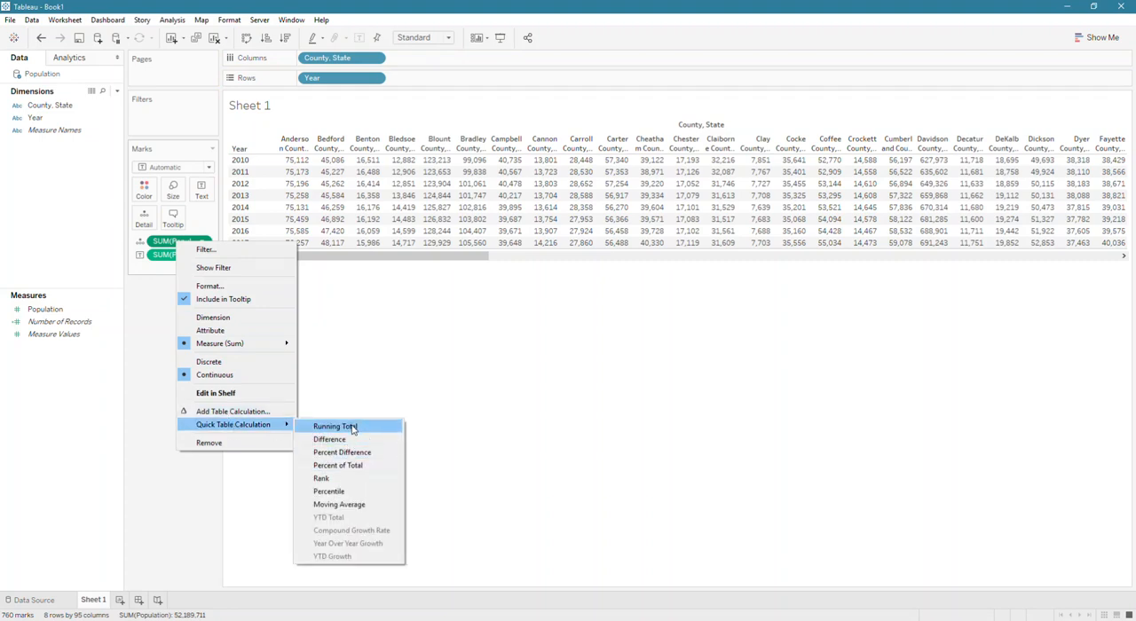
left_click(344, 465)
left_click_drag(178, 241, 193, 262)
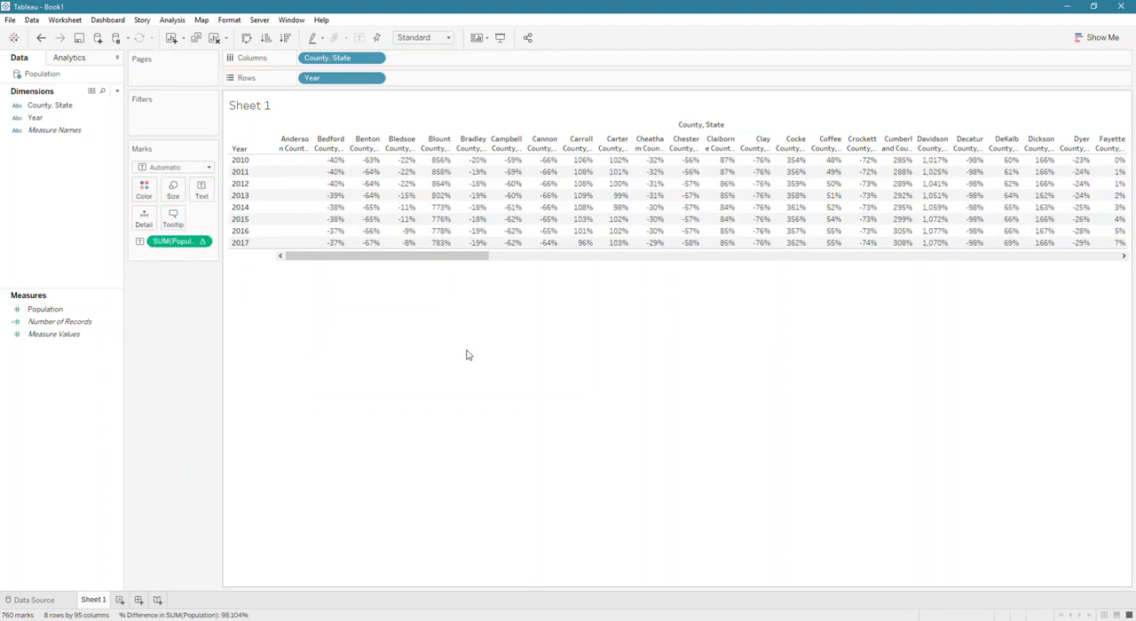
mouse_move(333, 231)
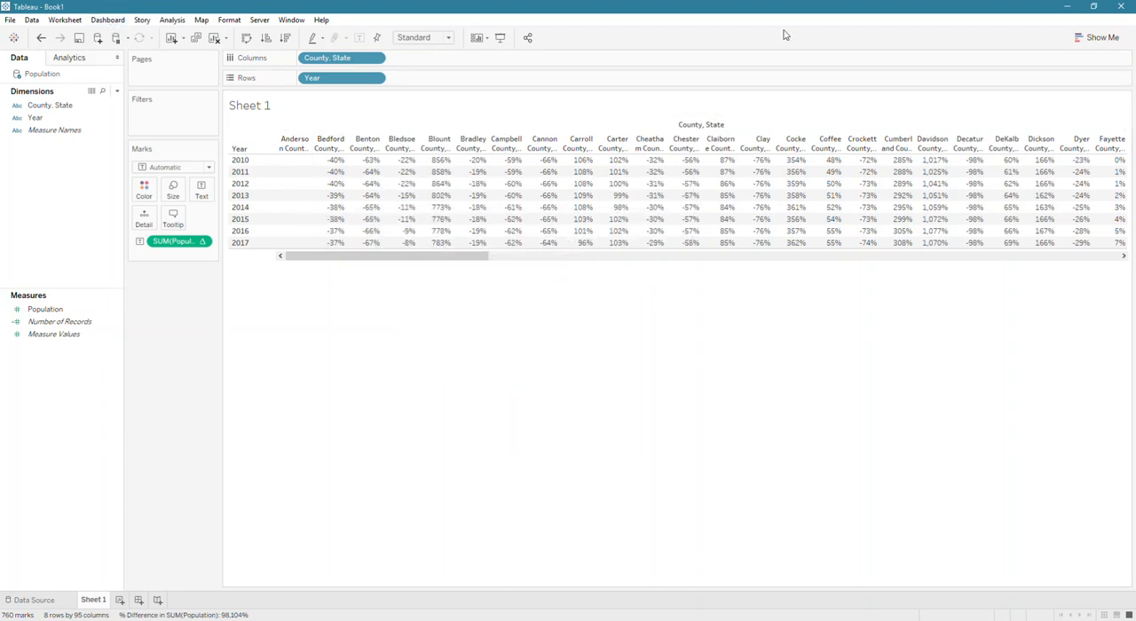
- Switch to the workbook with the Sample - Superstore Orders data and pivot its Sales, Quantity, Discount and Profit columns
left_click(1070, 9)
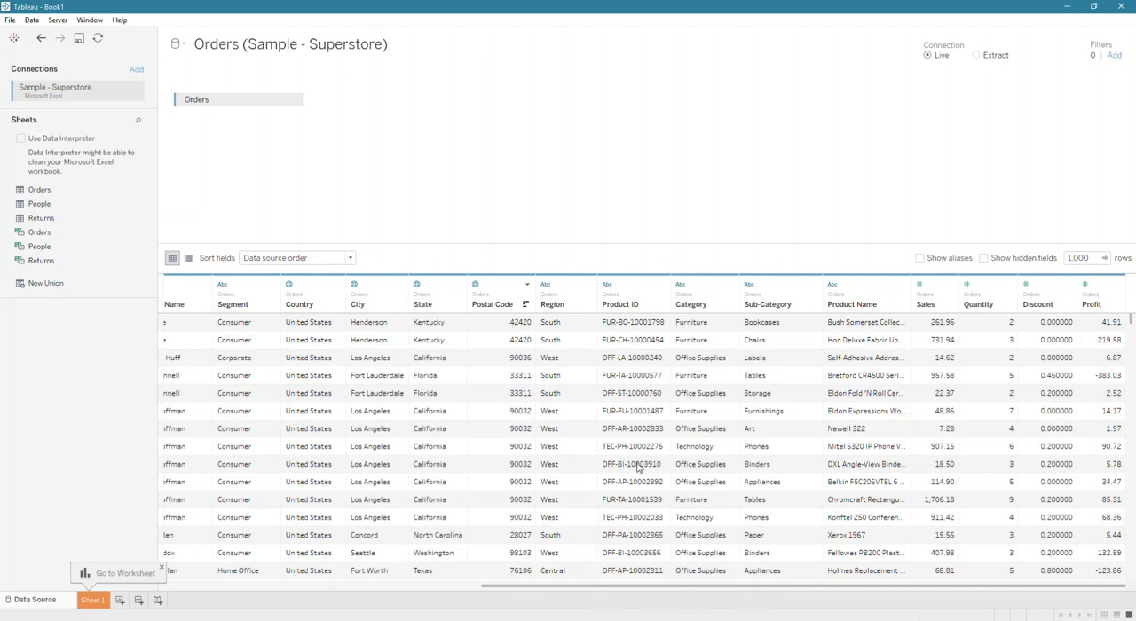
left_click(920, 284)
left_click(921, 284)
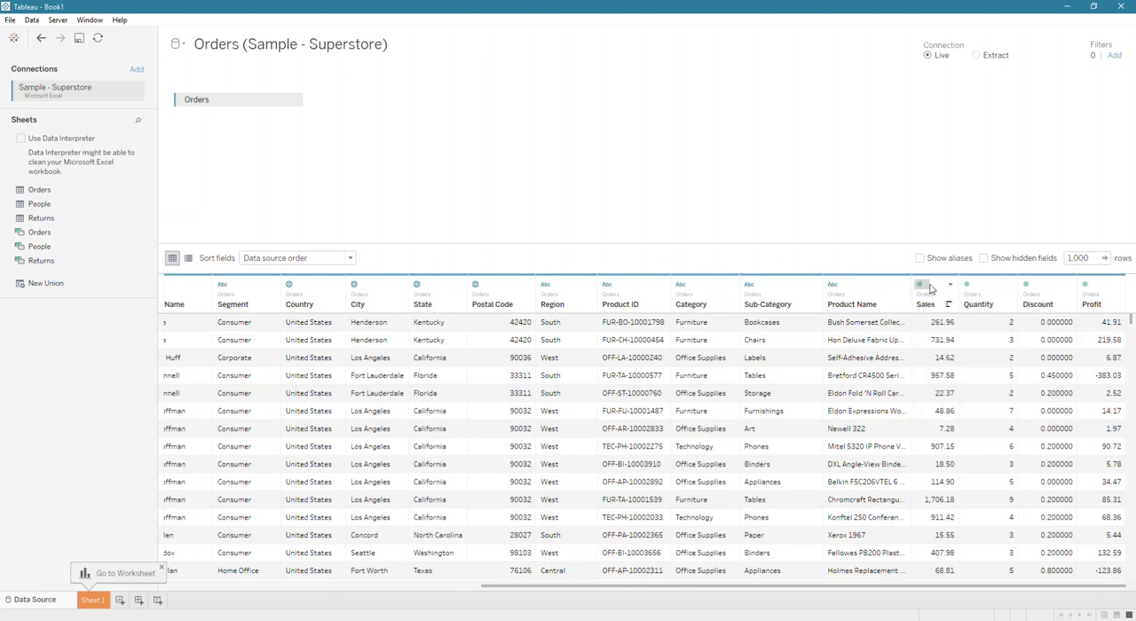
left_click(920, 284)
left_click(939, 299)
left_click(944, 300)
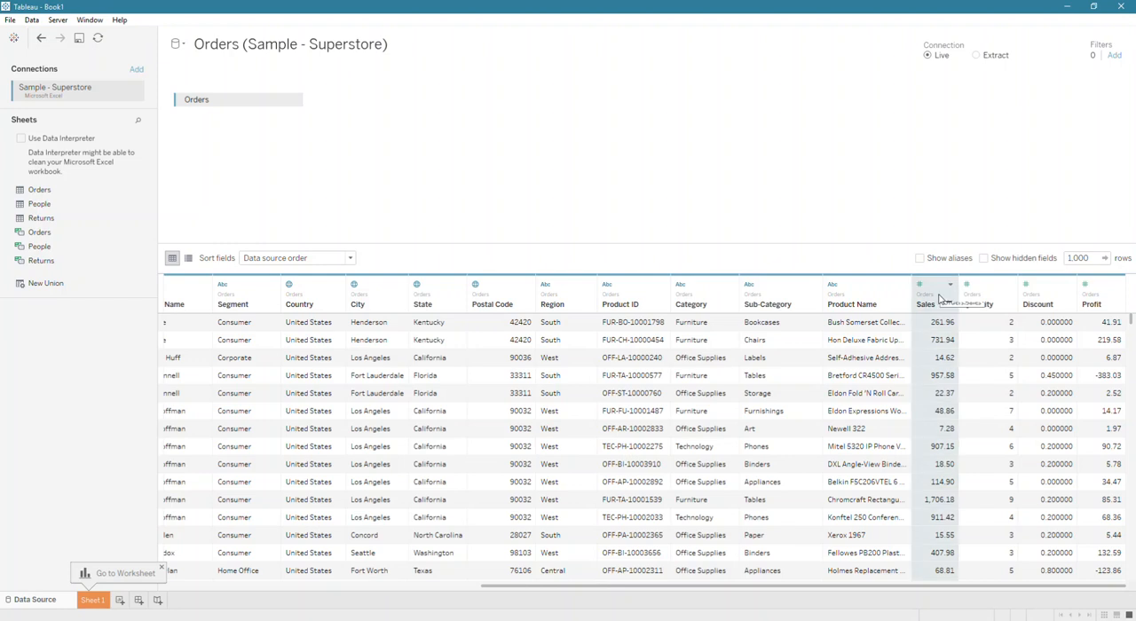
left_click(1100, 300, "shift")
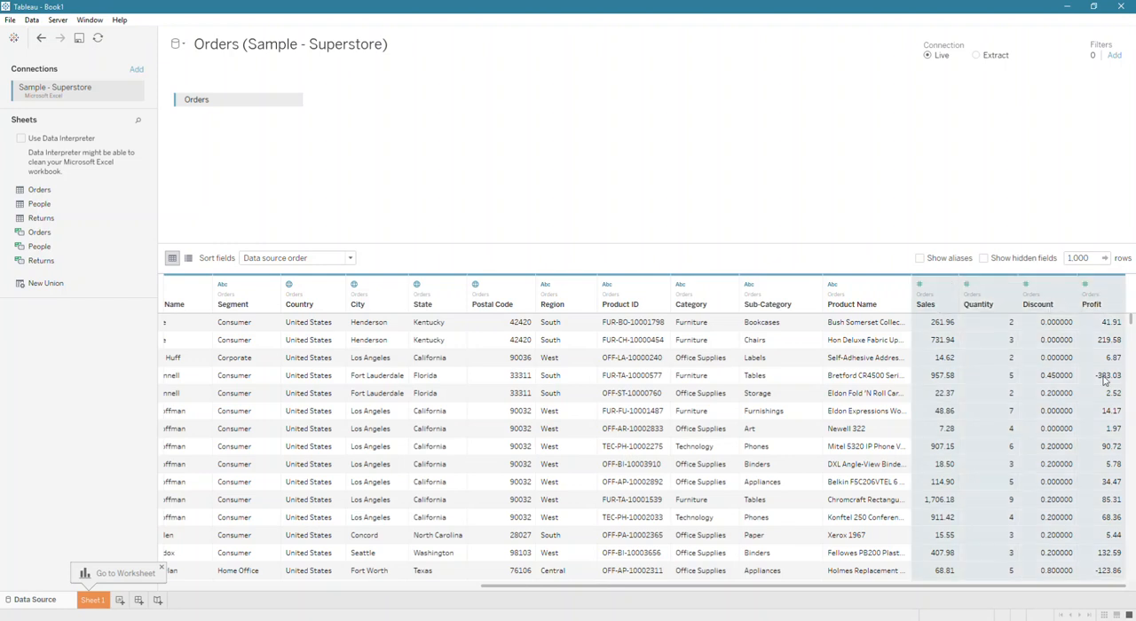
right_click(1039, 450)
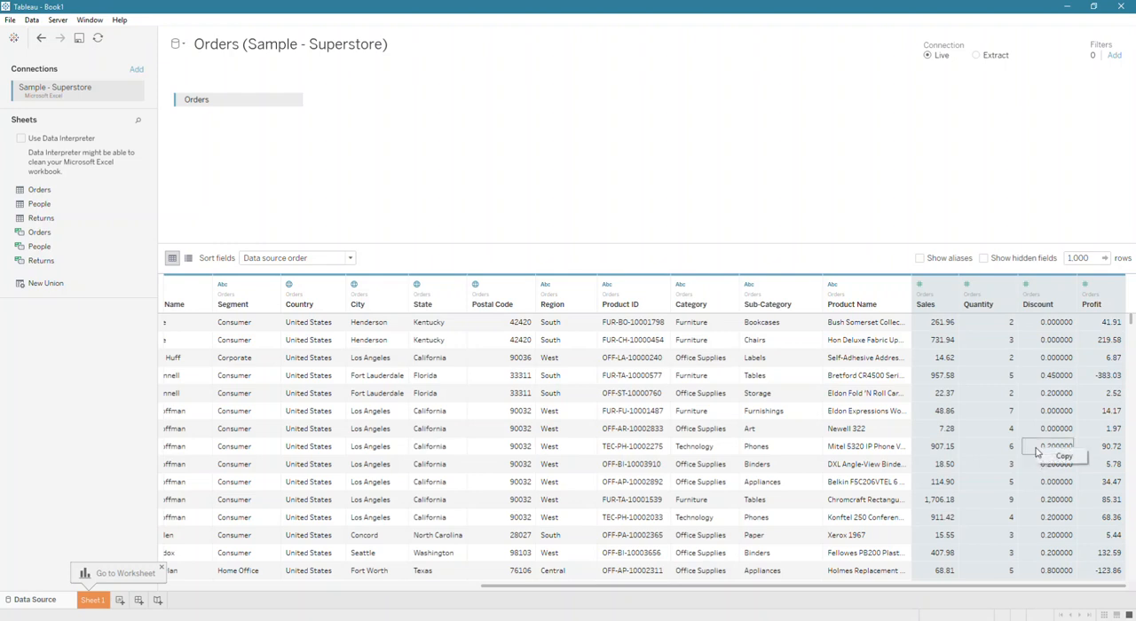
right_click(997, 294)
left_click(1040, 369)
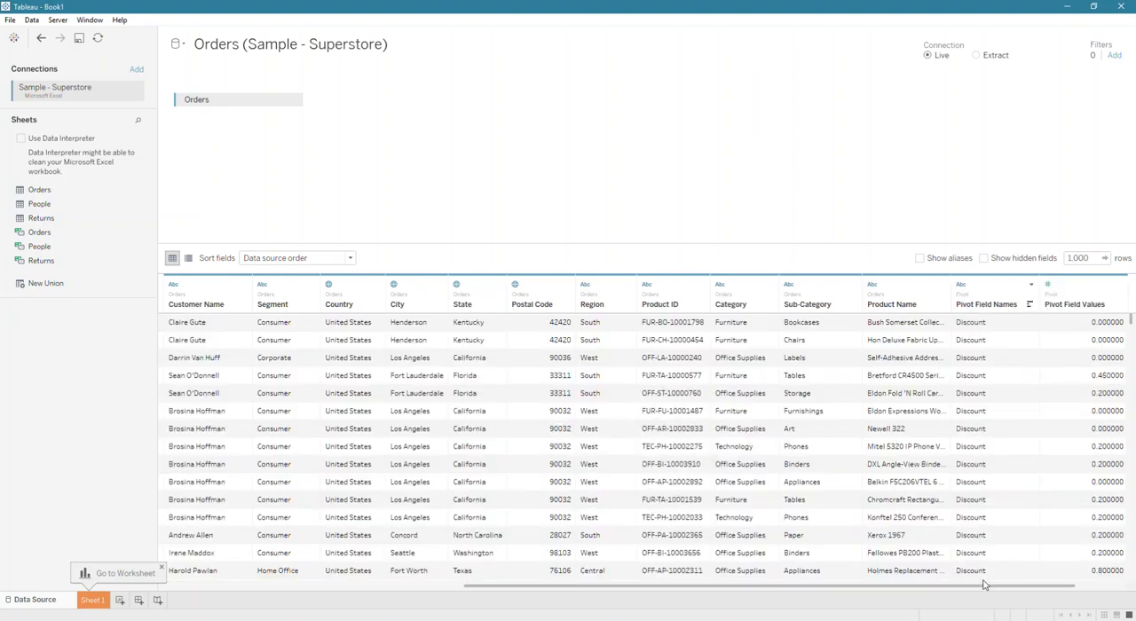
- Rename the Orders pivot field names column as Measures and the pivot field values column as Values
double_click(982, 304)
type("Masu")
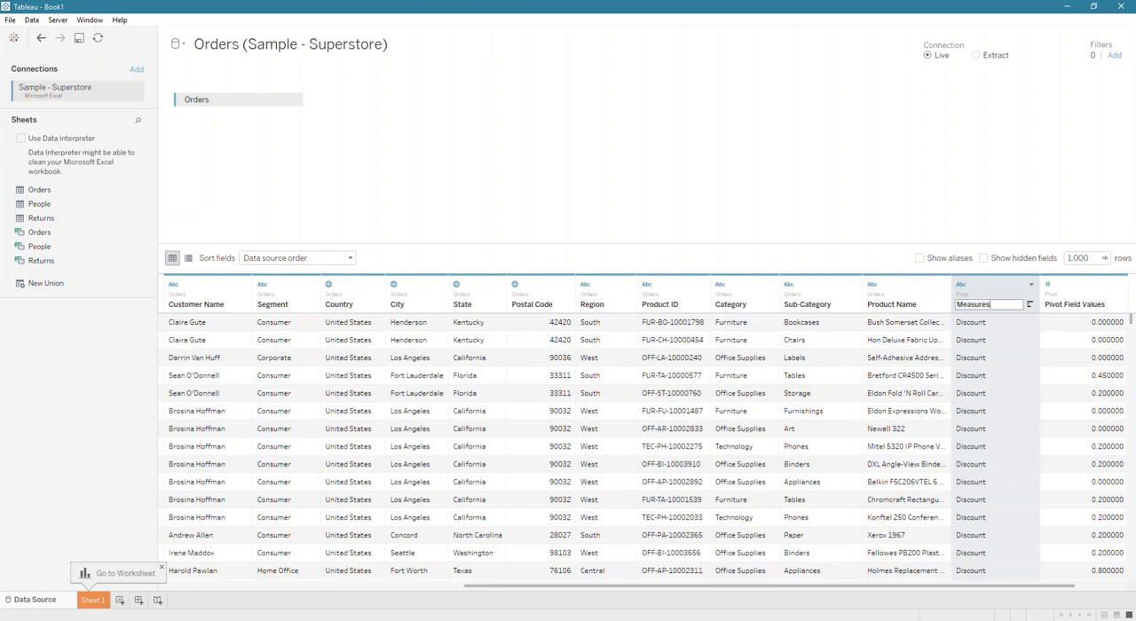
double_click(1057, 305)
type("Values")
key("Return")
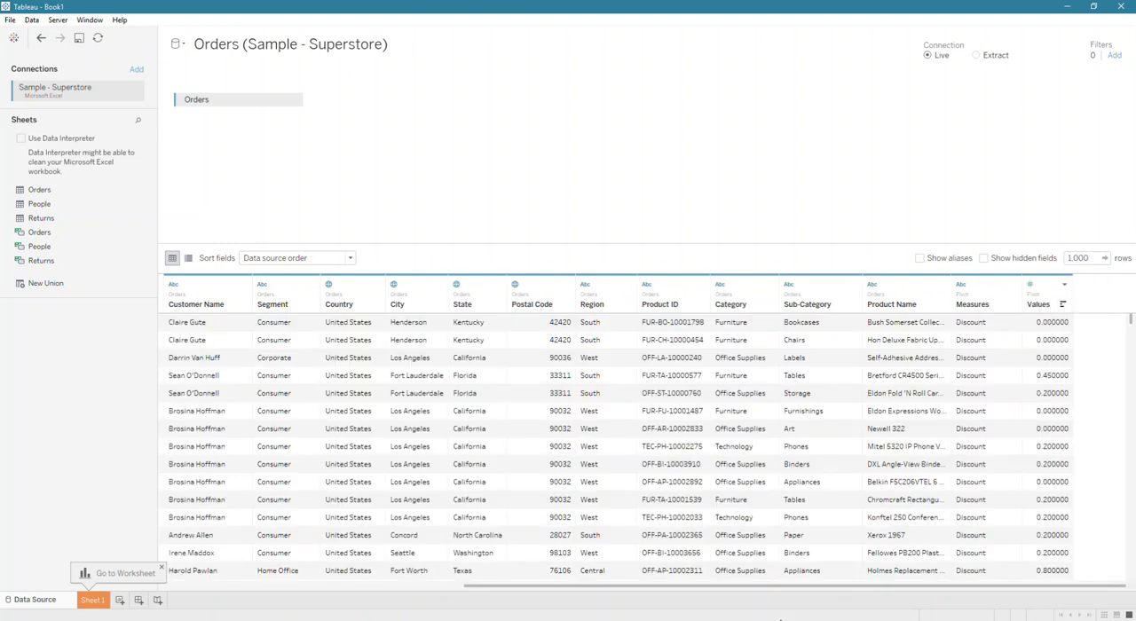
- Build a horizontal bar chart on Sheet 1 with the sum of Values as columns and Category as rows
left_click(92, 600)
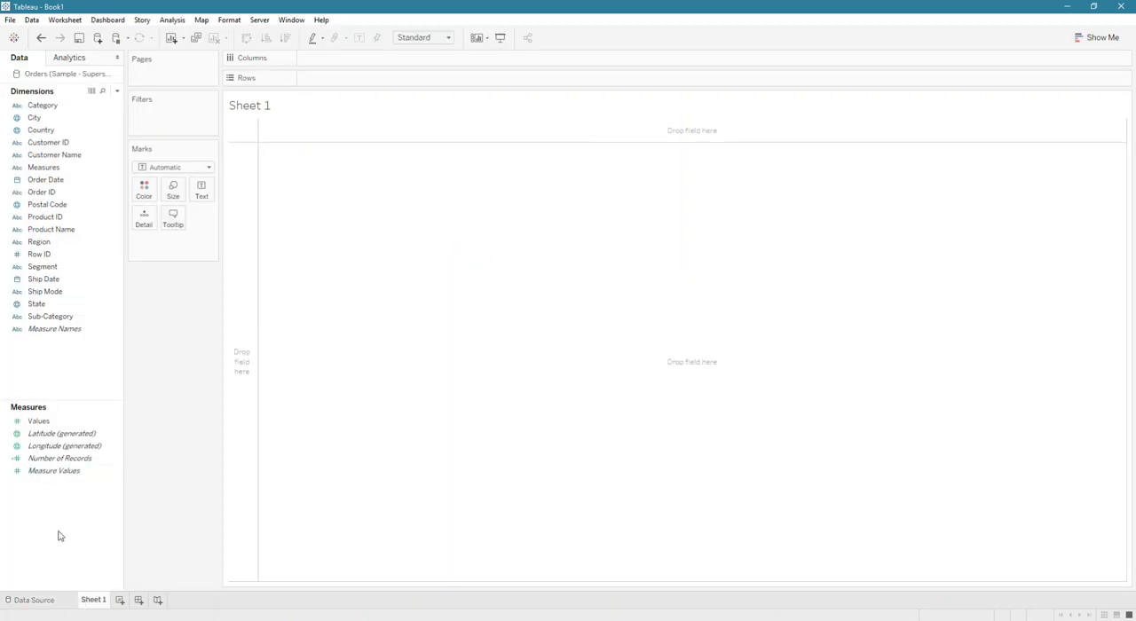
left_click_drag(39, 421, 202, 190)
left_click_drag(42, 104, 364, 84)
left_click_drag(158, 242, 190, 140)
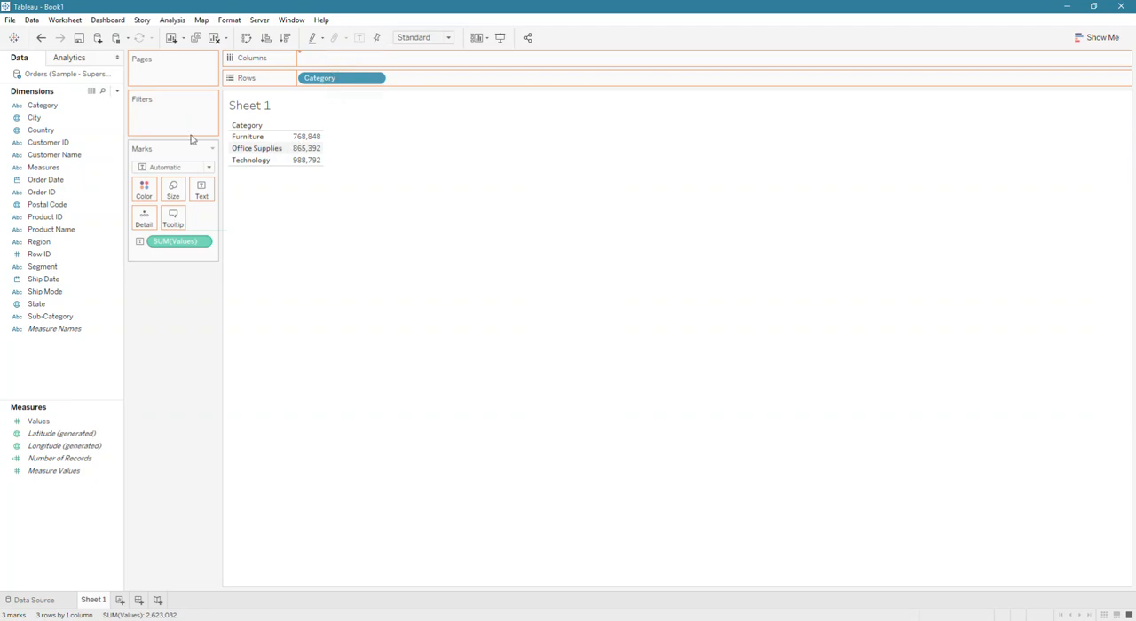
- Filter the chart by Measures using all values and show the filter control beside the chart
left_click(44, 169)
left_click_drag(43, 168, 201, 130)
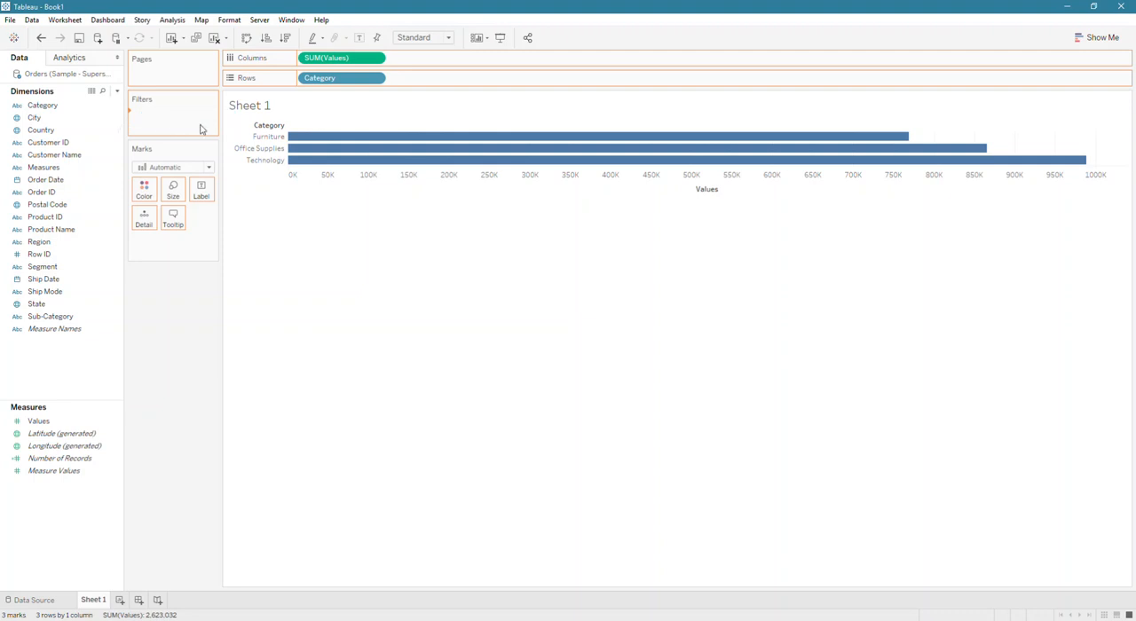
left_click(586, 195)
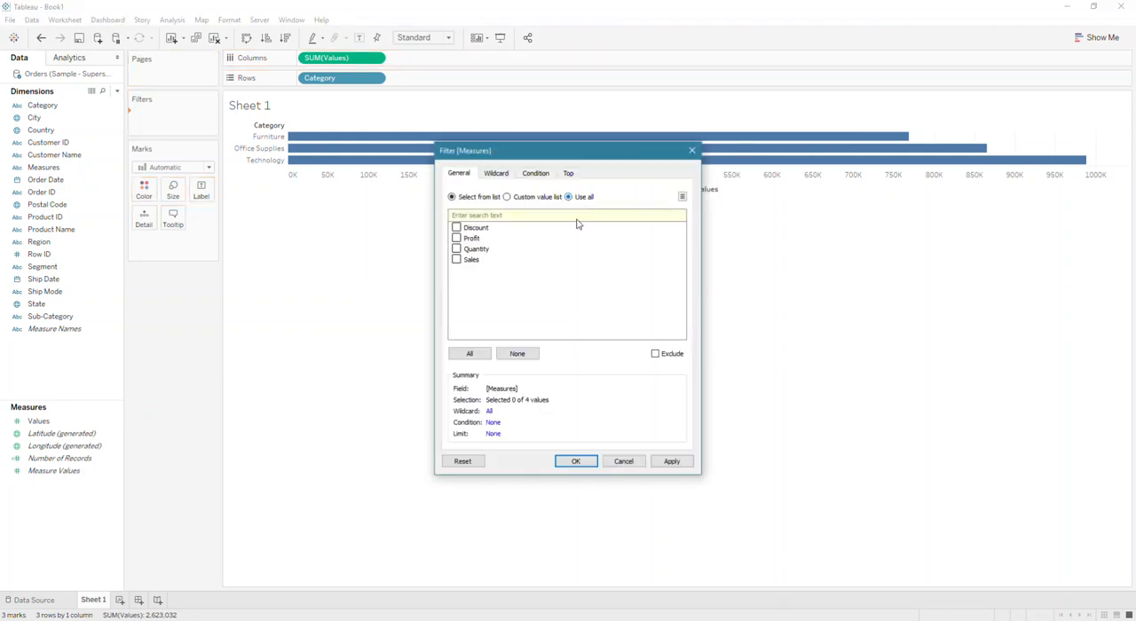
left_click(577, 462)
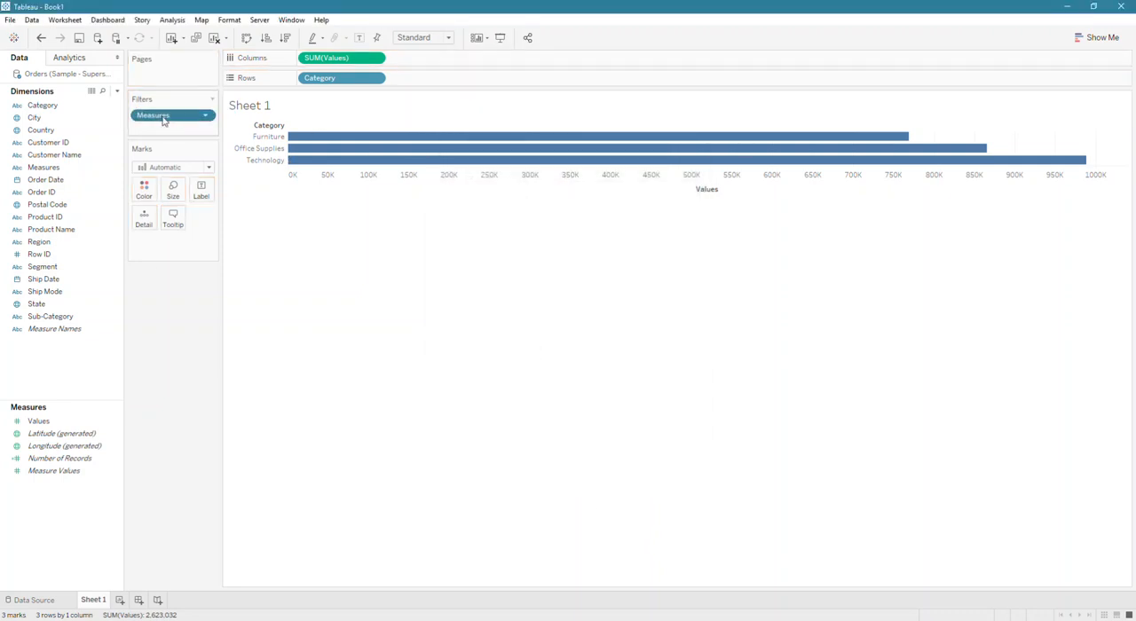
right_click(157, 114)
left_click(197, 139)
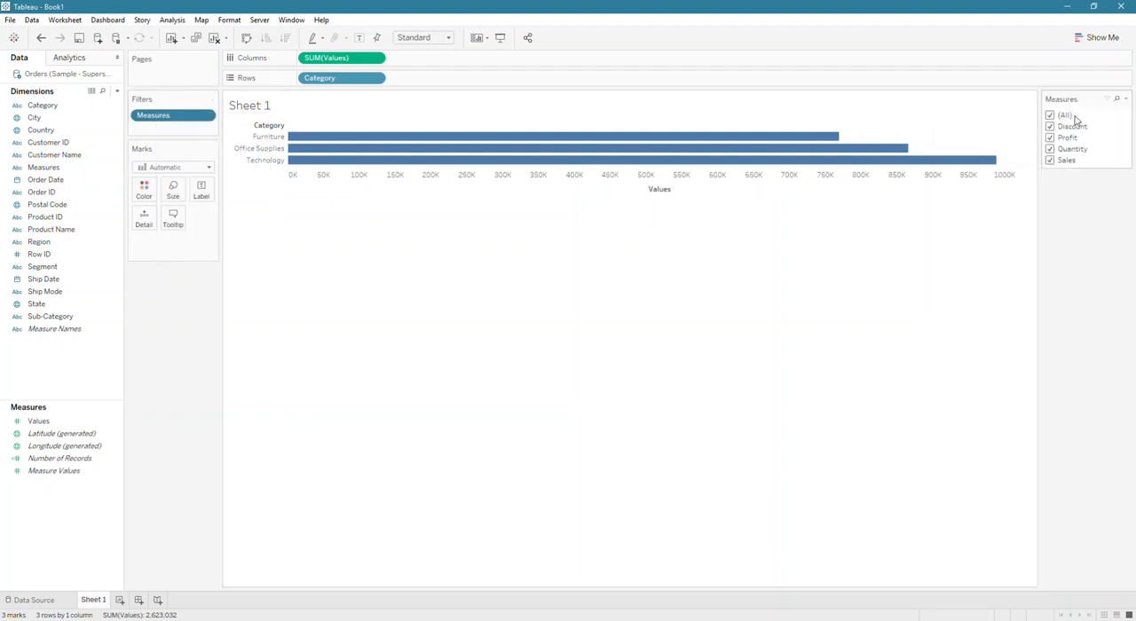
- Change the Measures filter to a single value slider and advance it through Discount and Profit to Quantity
left_click(1126, 99)
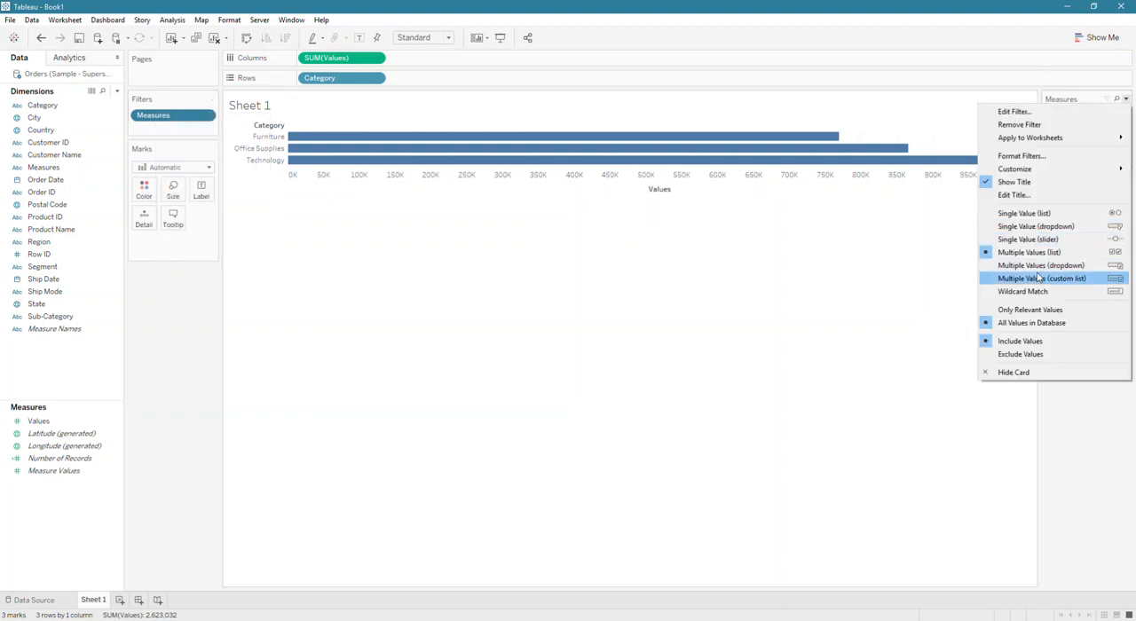
left_click(1030, 240)
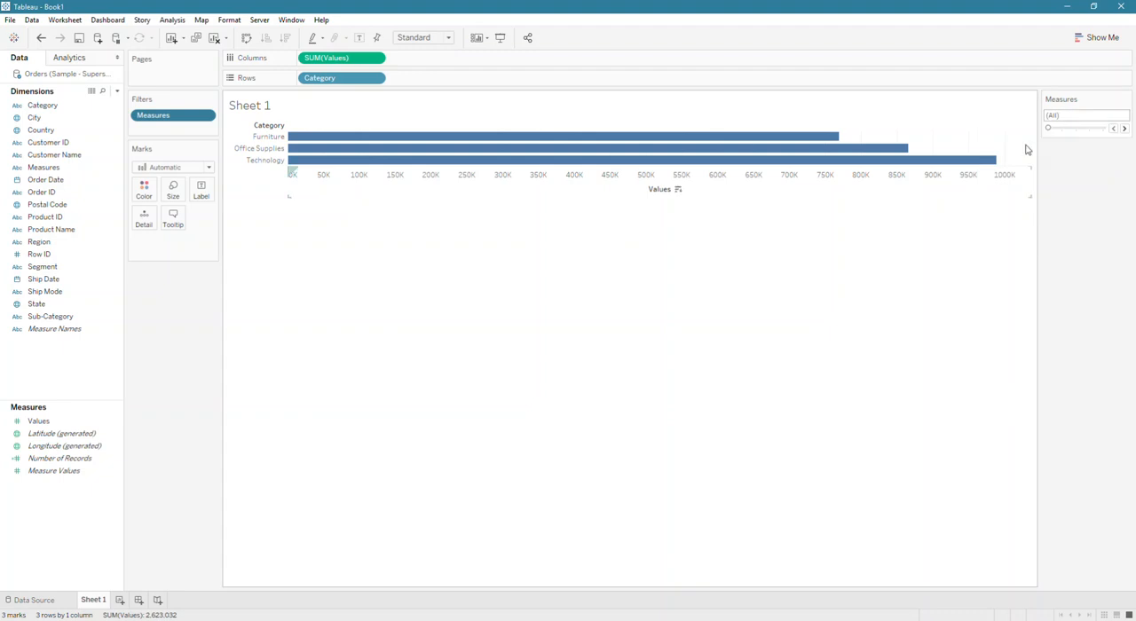
left_click(1124, 129)
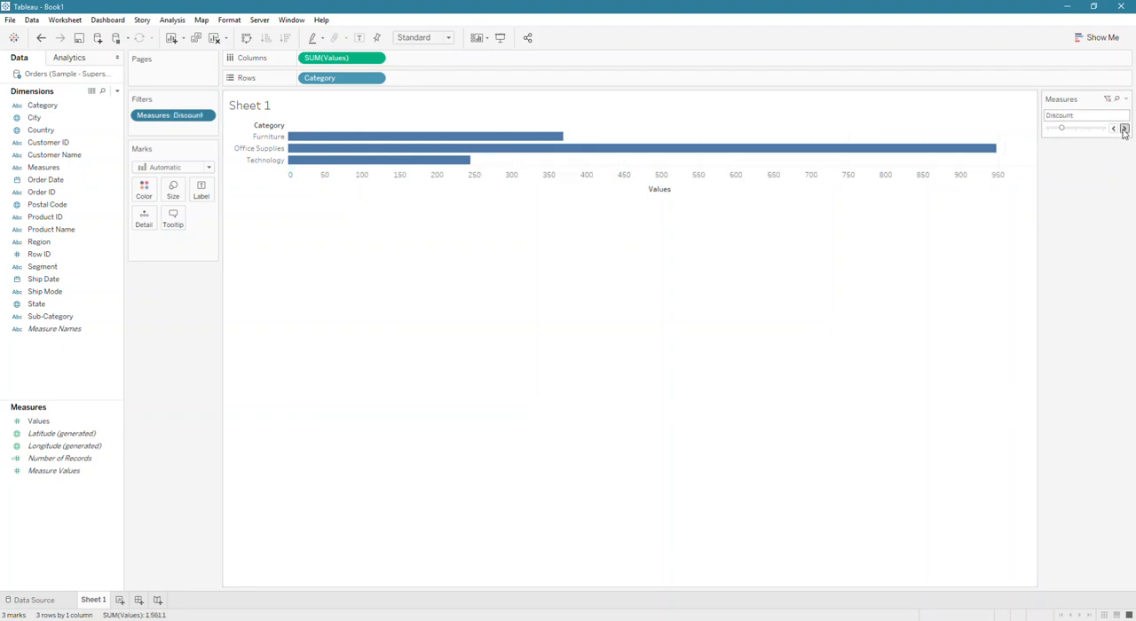
left_click(1124, 129)
left_click(1125, 130)
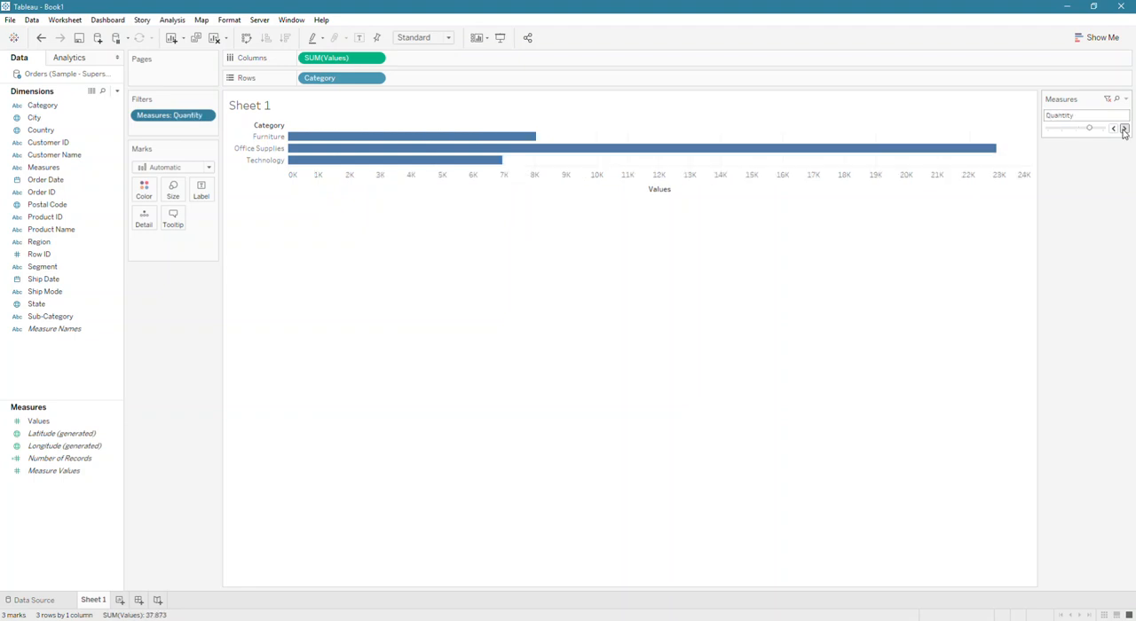